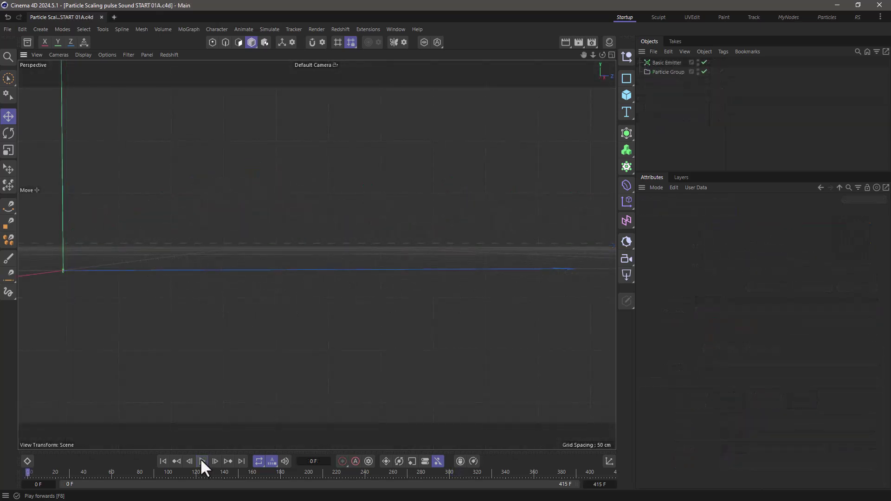
Play the particle emission to frame 61 and show the Basic Emitter's Properties tab.
left_click(202, 460)
left_click(201, 460)
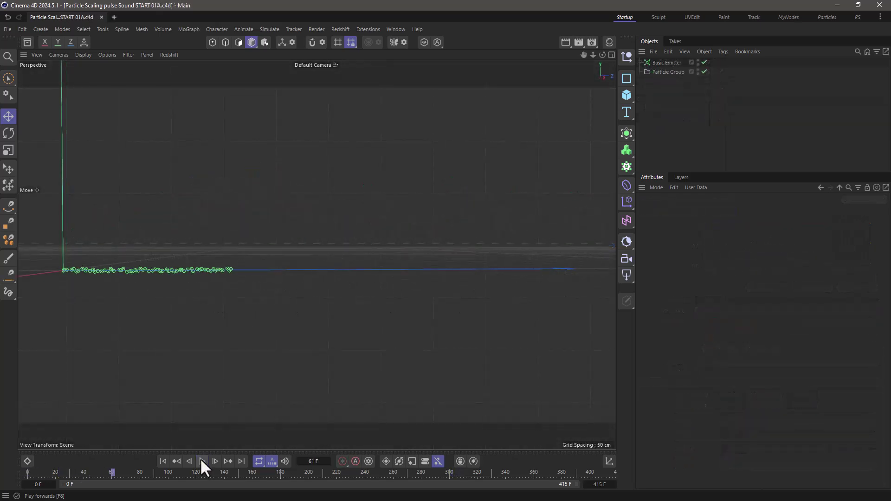
left_click(666, 63)
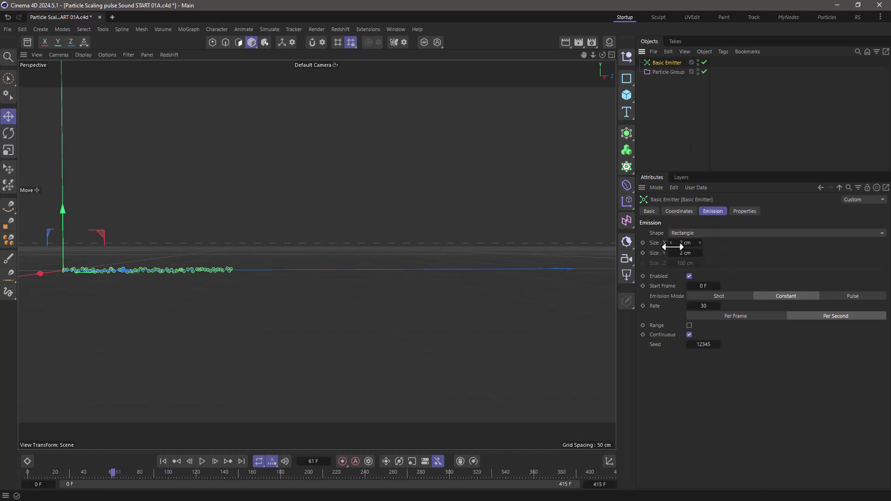
left_click(745, 211)
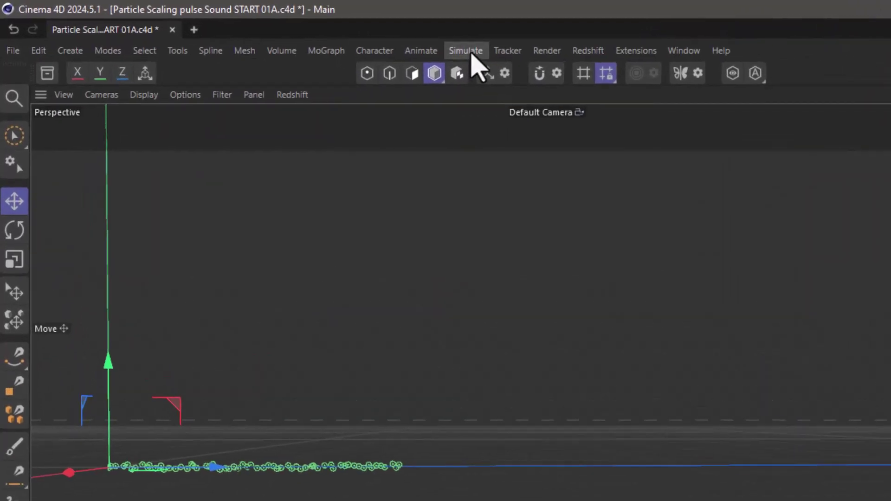
Add a Data Mapper modifier with Source set to Field and a Sound Field layer in its list.
left_click(271, 30)
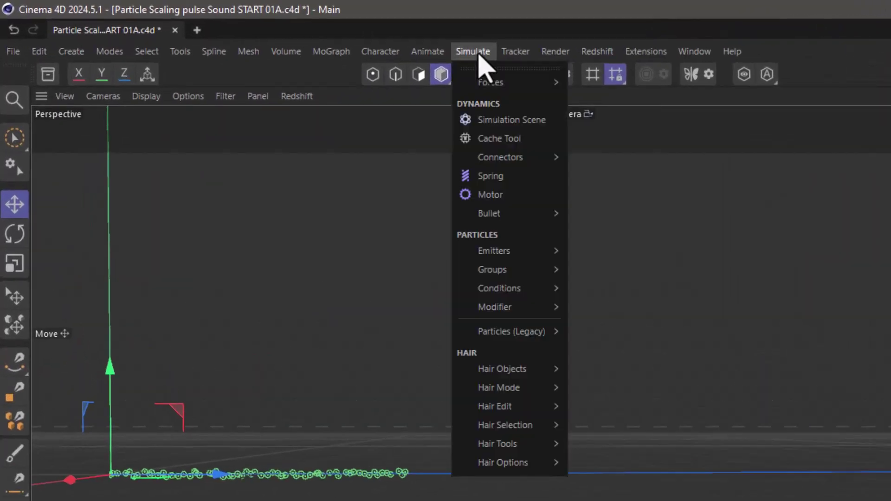
mouse_move(507, 307)
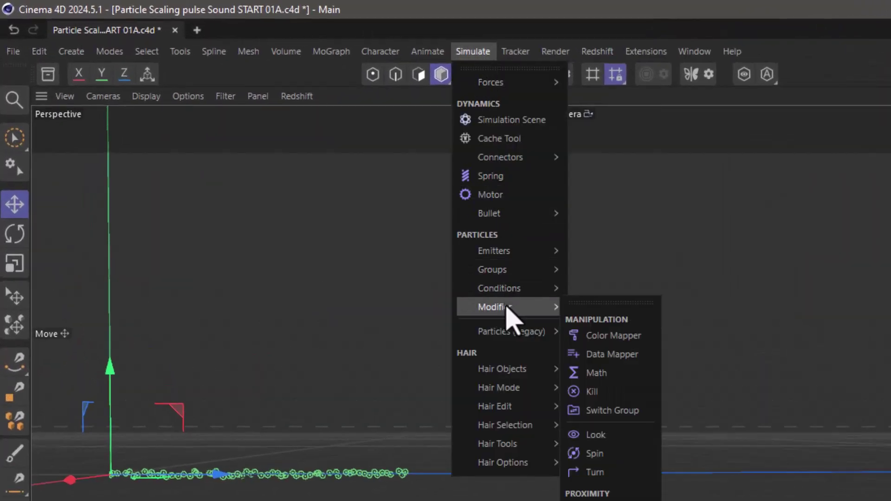
left_click(637, 355)
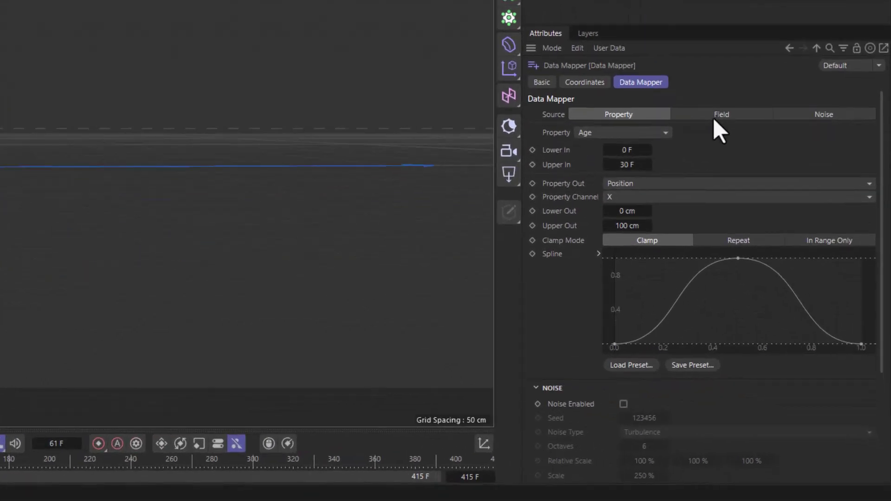
left_click(714, 117)
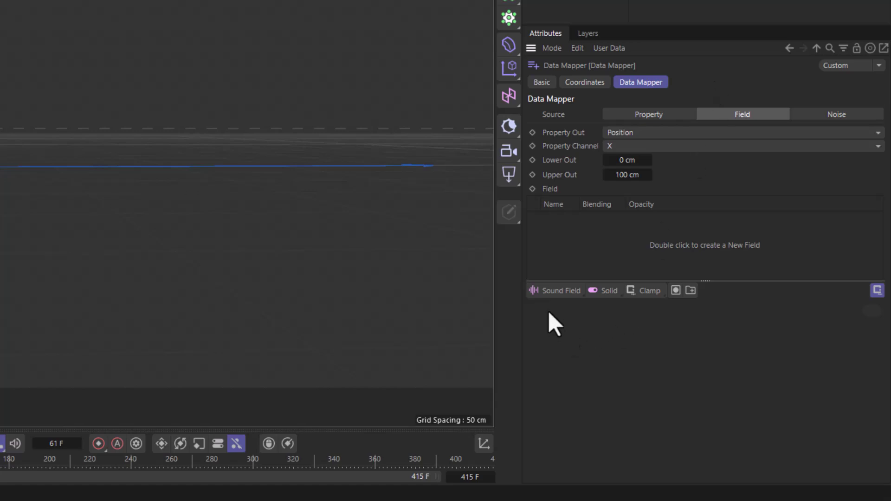
left_click(555, 290)
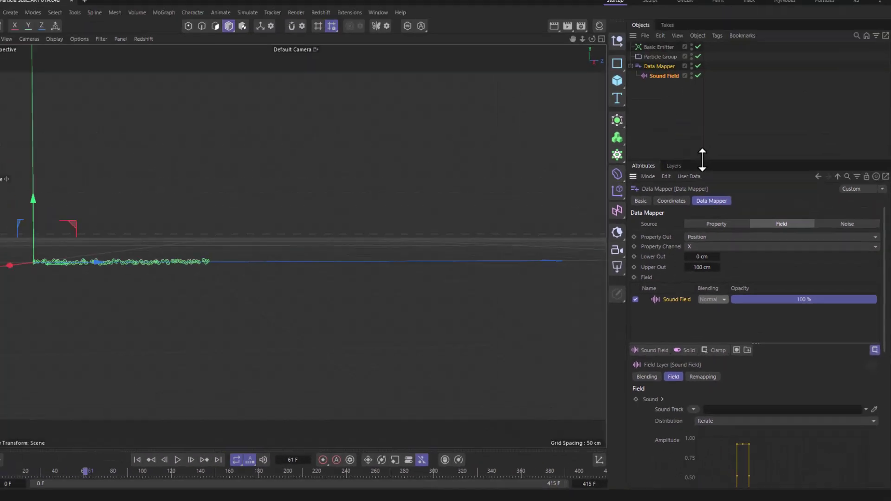
left_click_drag(702, 156, 714, 114)
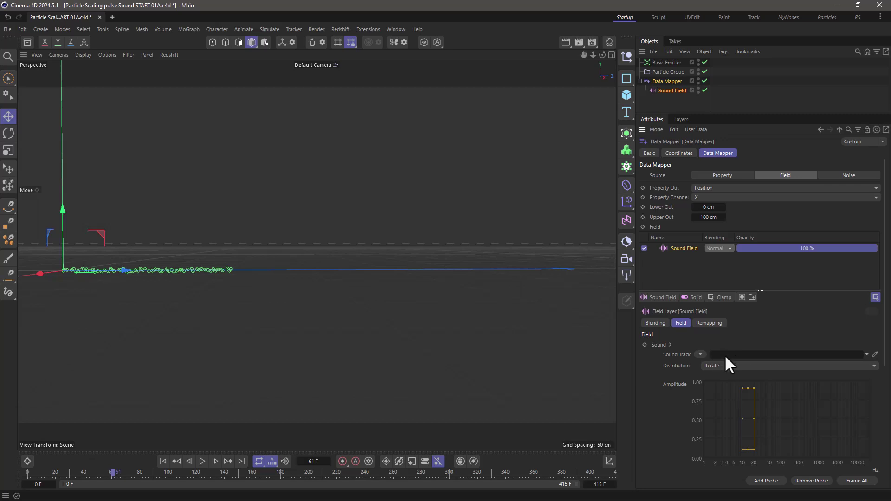
Load maxon_technoloop2.wav into the Sound Field's sound track.
left_click(699, 354)
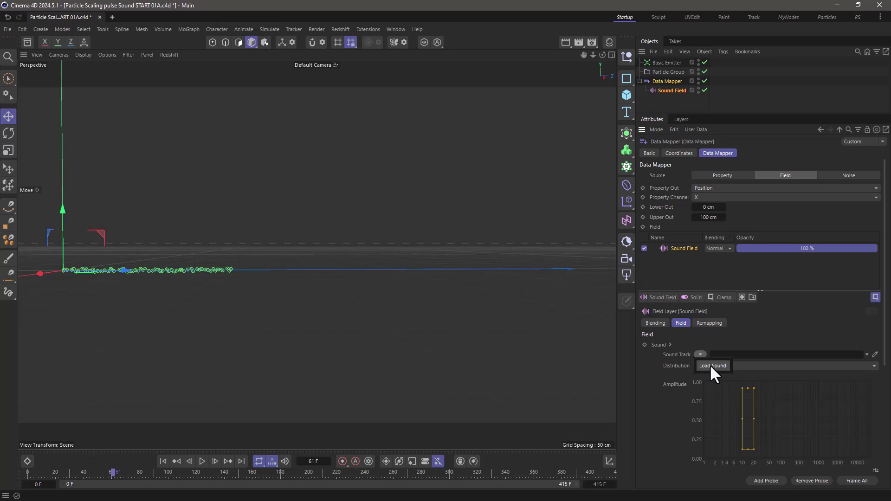
left_click(712, 366)
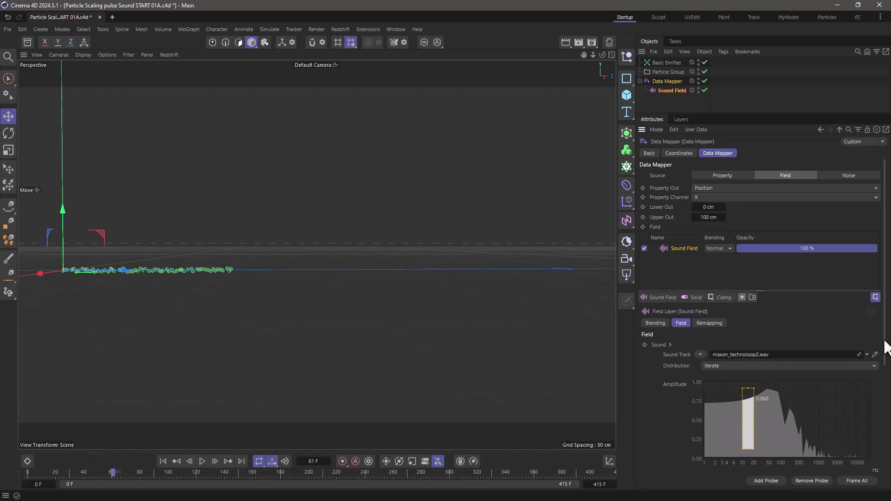
scroll(887, 343, "down", 3)
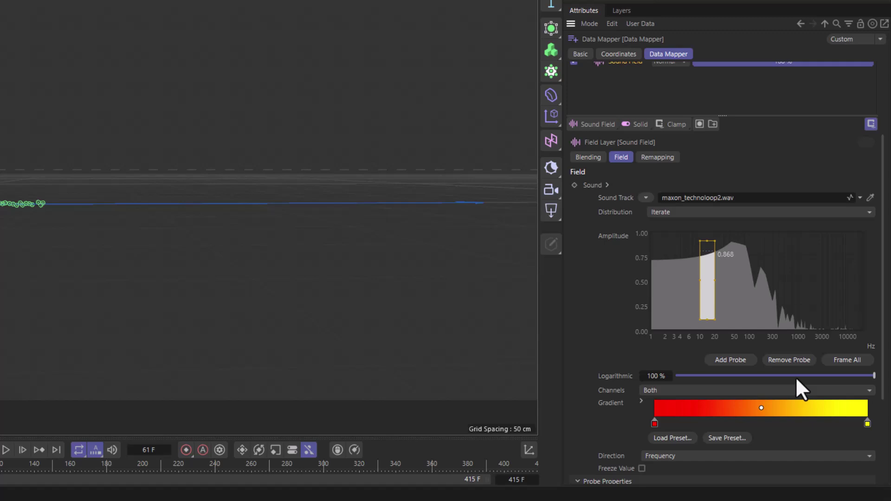
Set Logarithmic to 0% and size the probe over about 1000–10000 Hz with its top near 0.35.
left_click_drag(795, 376, 762, 376)
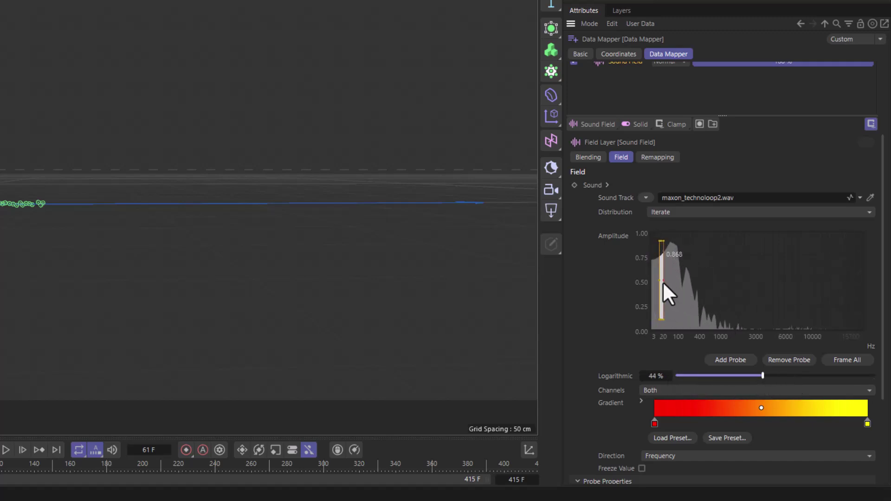
left_click_drag(663, 281, 761, 281)
left_click_drag(696, 297, 756, 300)
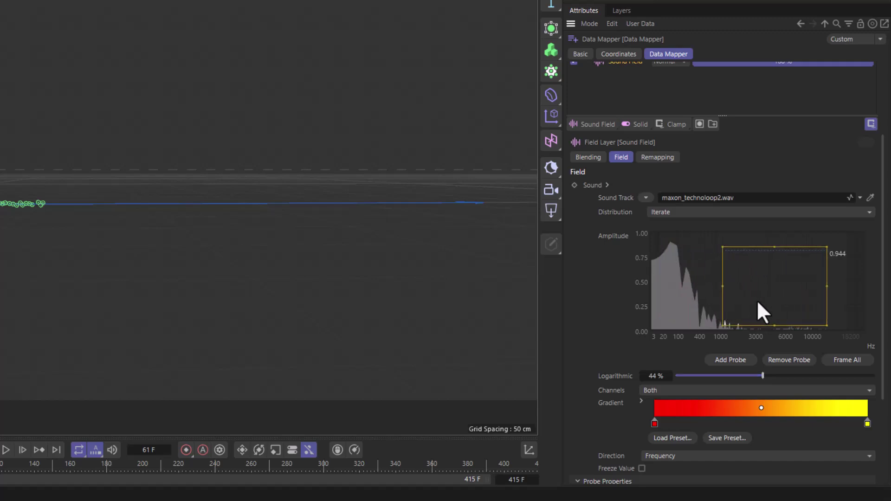
left_click_drag(763, 376, 639, 378)
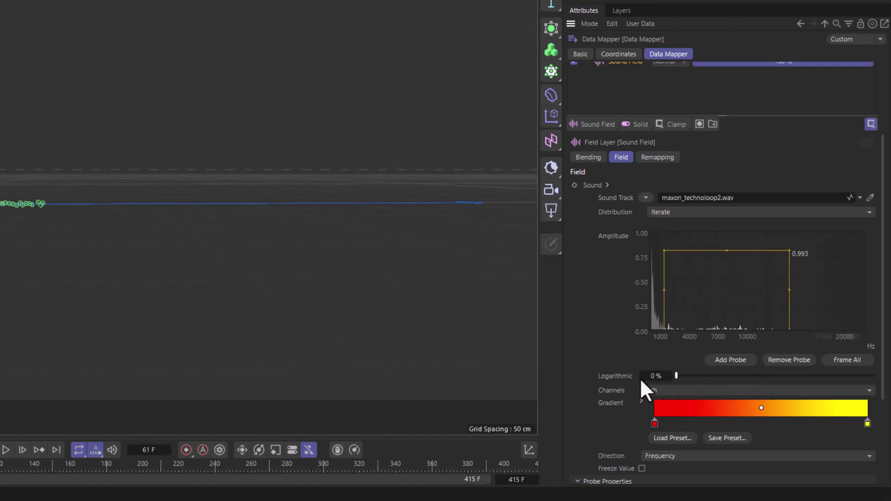
left_click_drag(727, 249, 725, 296)
Replay from frame 0, disable Use Sound on the maxon_technoloop2.wav track, then select Sound Field.
left_click(162, 460)
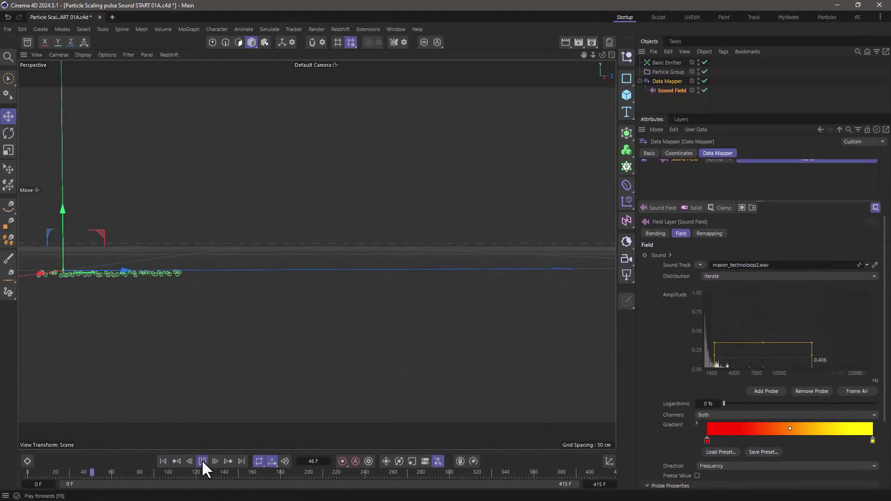
left_click(202, 461)
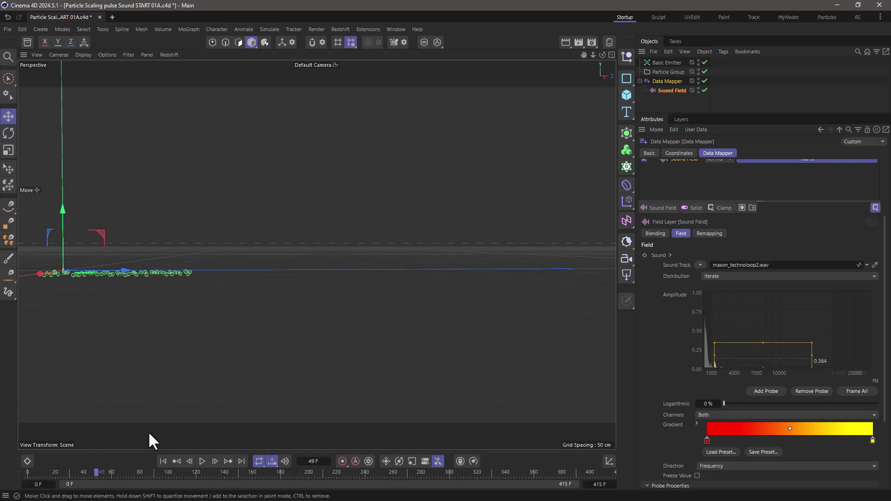
left_click(27, 459)
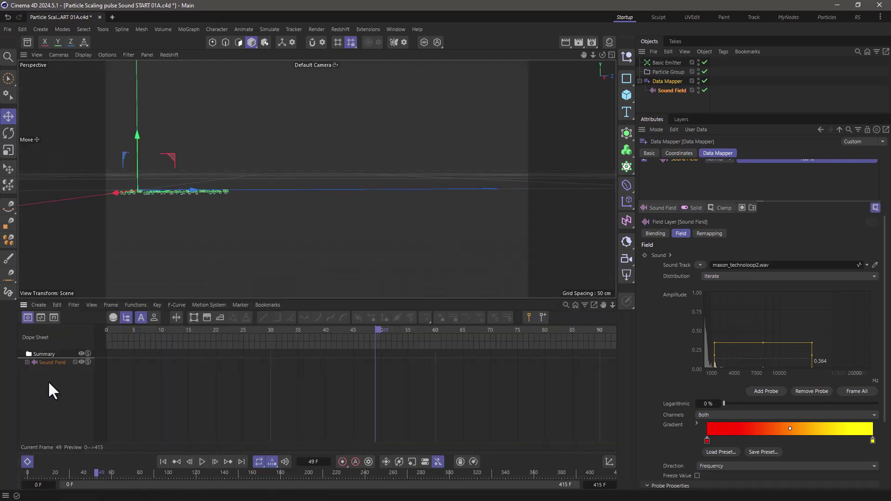
left_click(50, 363)
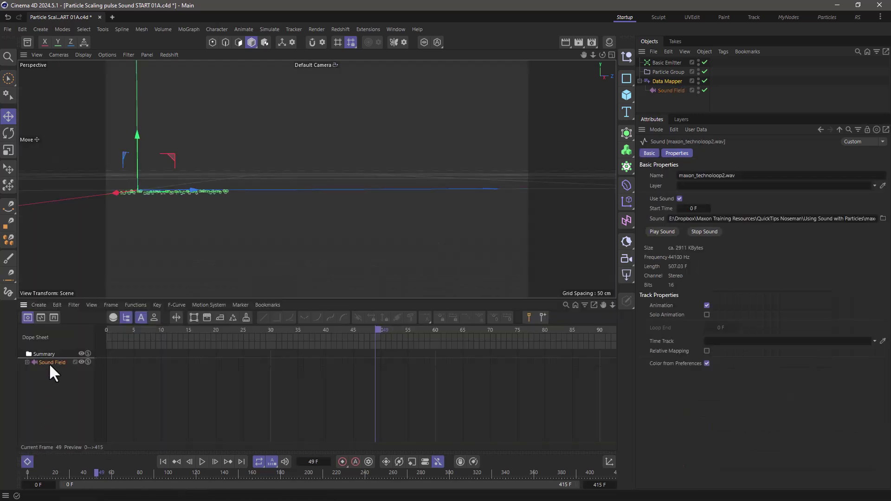
left_click(679, 198)
left_click(28, 461)
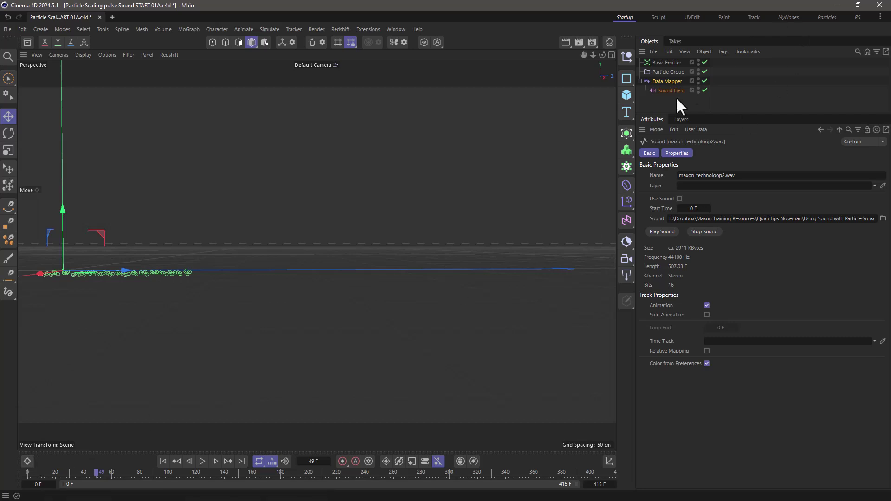
left_click(661, 91)
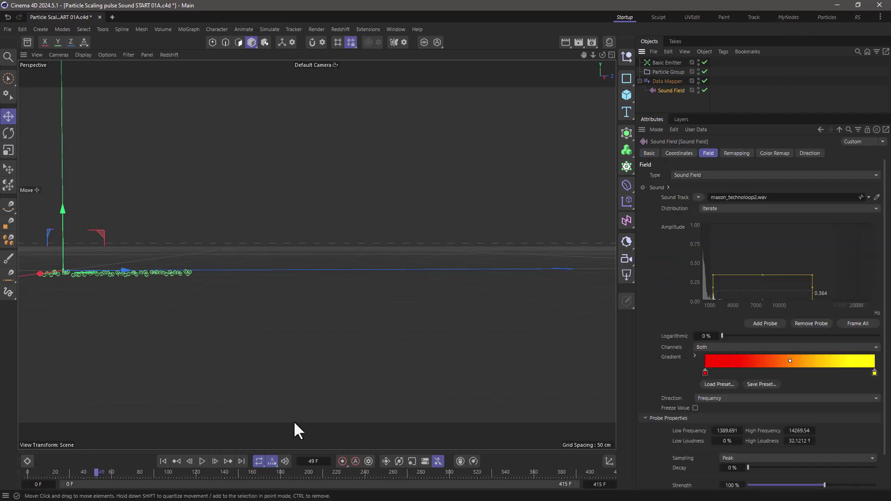
Change the Sound Field probe's Sampling from Peak to Step.
left_click(163, 461)
left_click(201, 460)
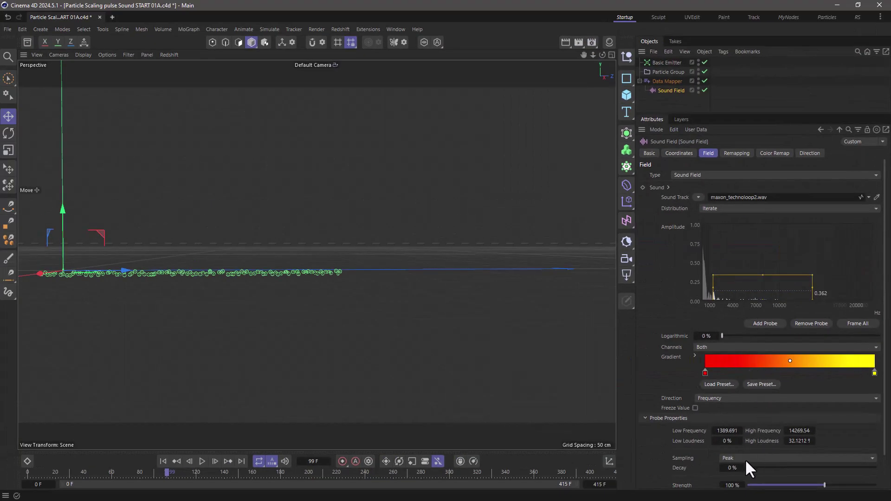
left_click(744, 456)
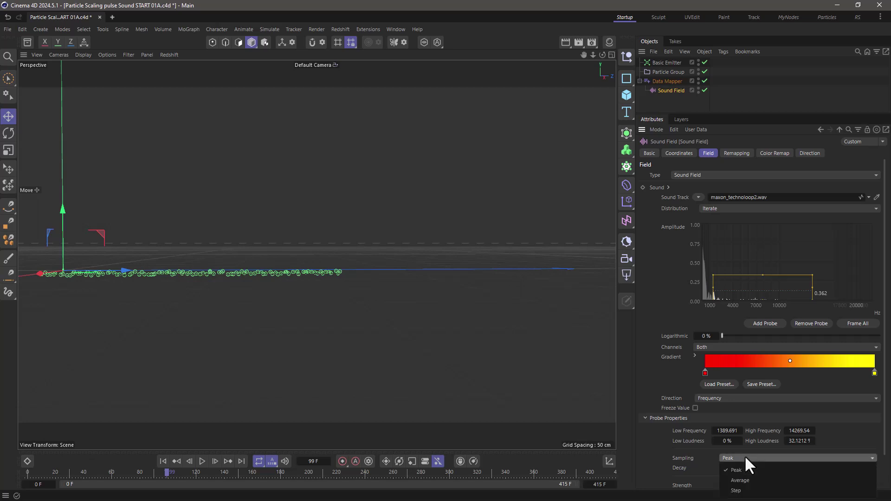
left_click(743, 491)
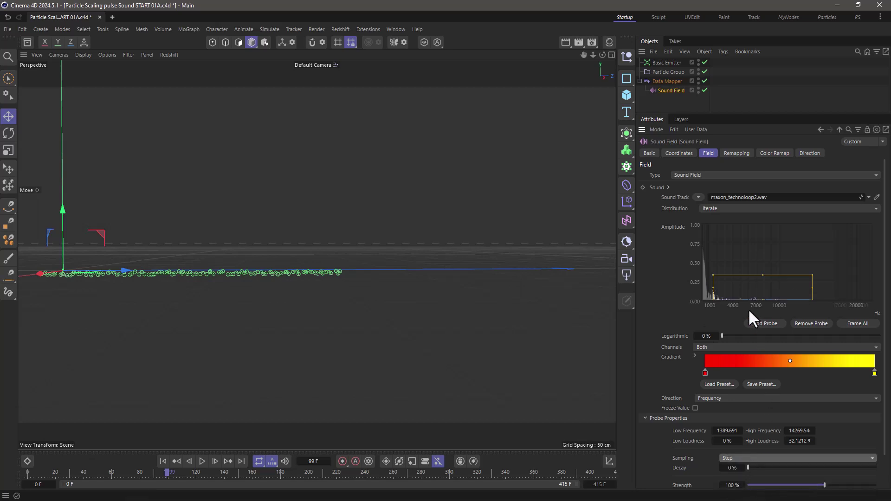
Replay the particle emission from frame 0, stopping at frame 107.
left_click(164, 461)
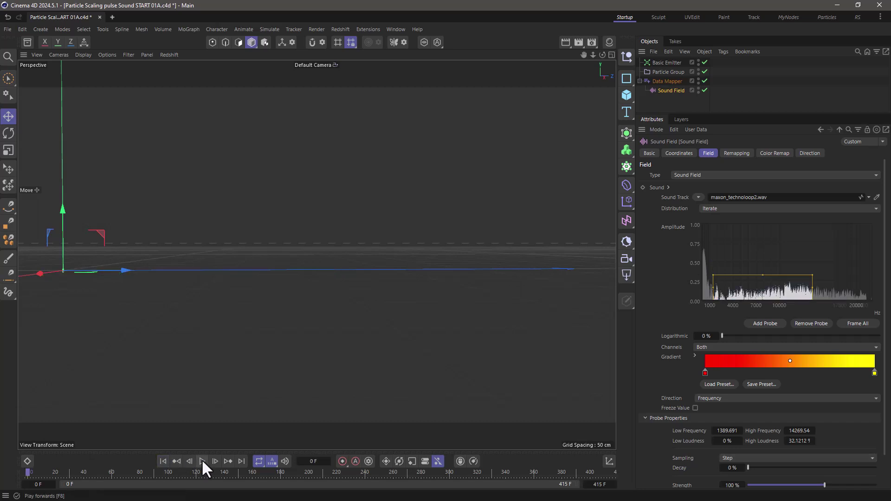
left_click(202, 460)
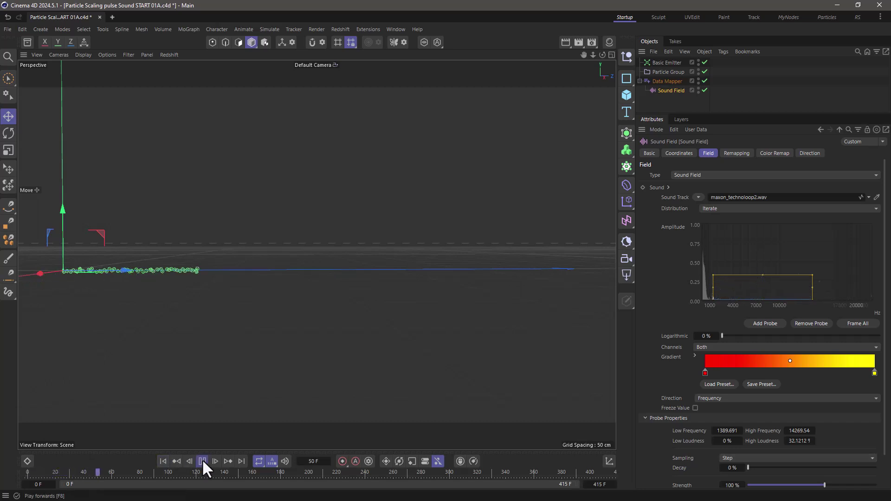
left_click(202, 459)
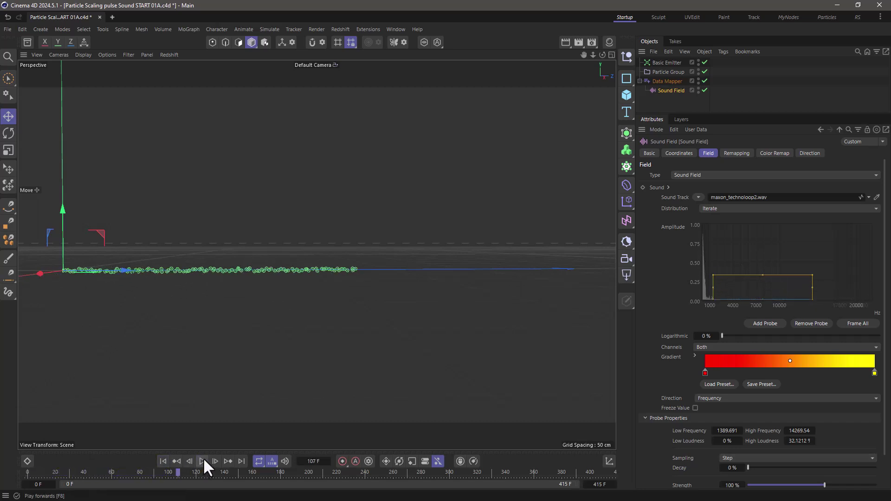
Set the Data Mapper's Property Channel to Position Y.
left_click(660, 83)
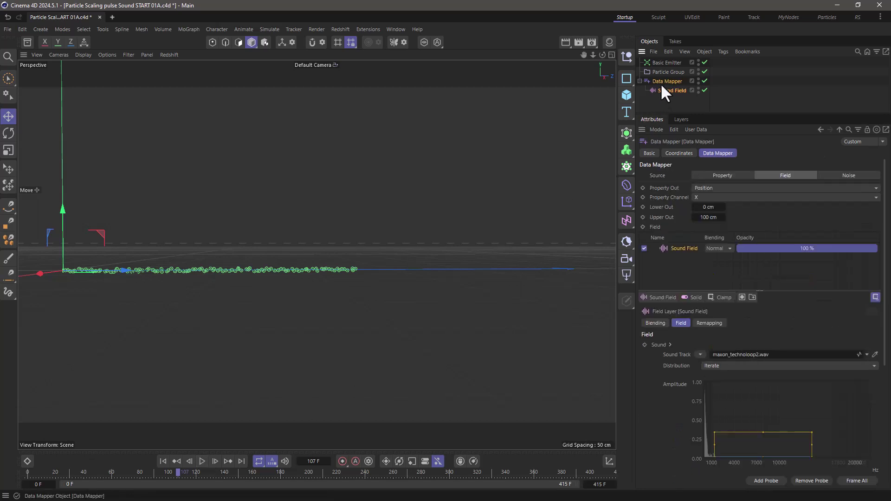
left_click(706, 195)
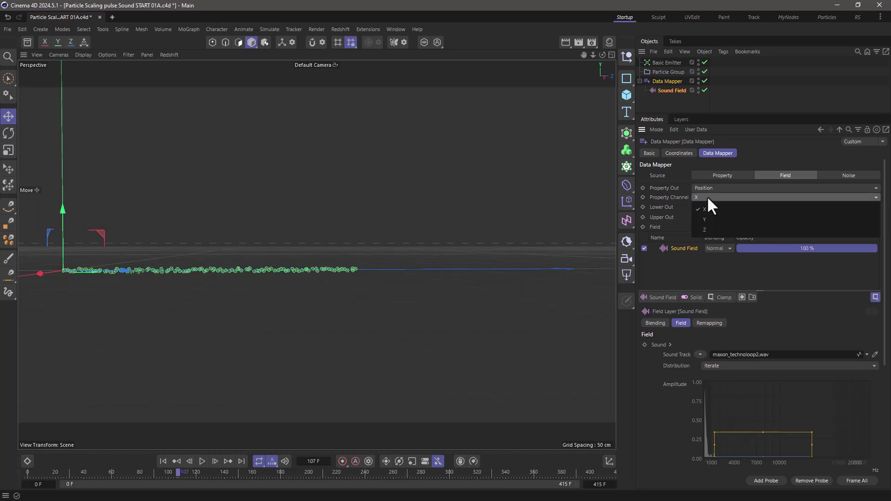
left_click(714, 216)
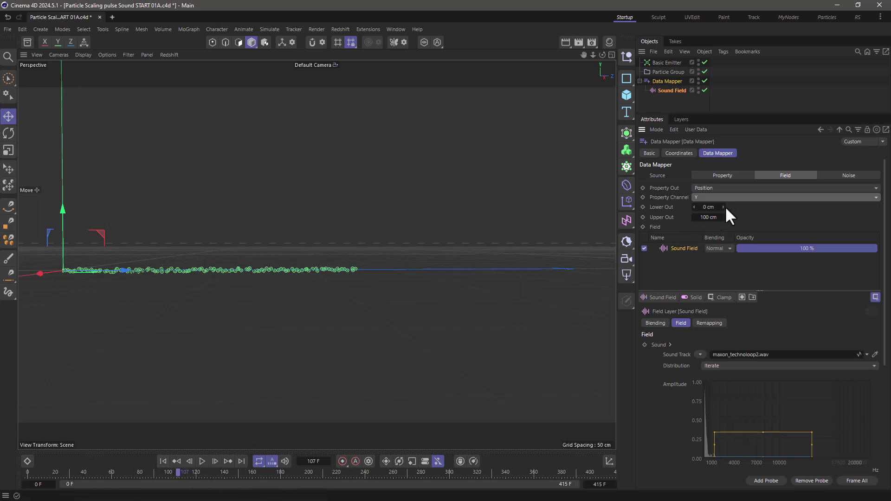
Preview the emission from frame 0, then set Upper Out to 50 cm.
left_click(164, 461)
left_click(202, 461)
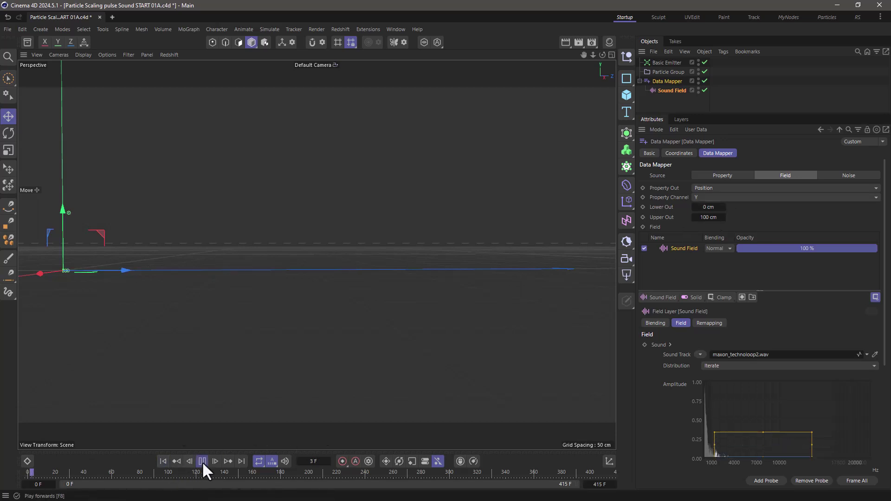
left_click(201, 461)
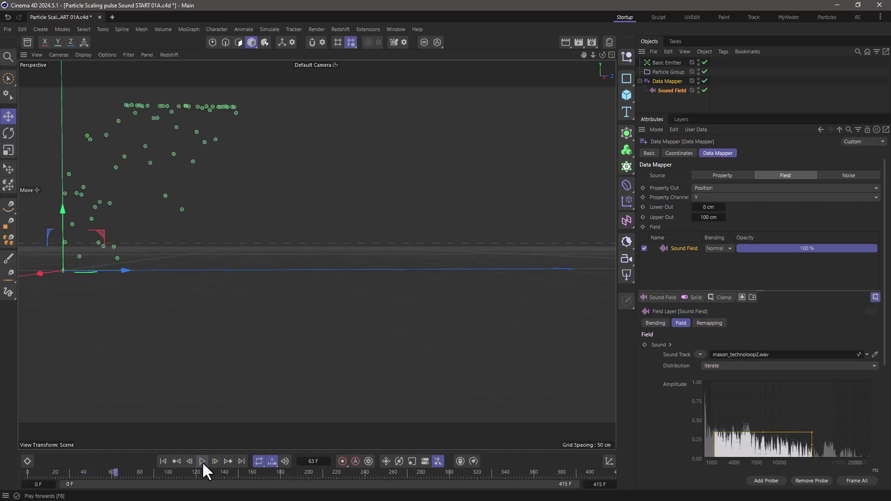
left_click(711, 217)
type("50")
Rename the mapper to Data Mapper PY and move Sound Field out as its own object.
double_click(677, 82)
left_click(685, 82)
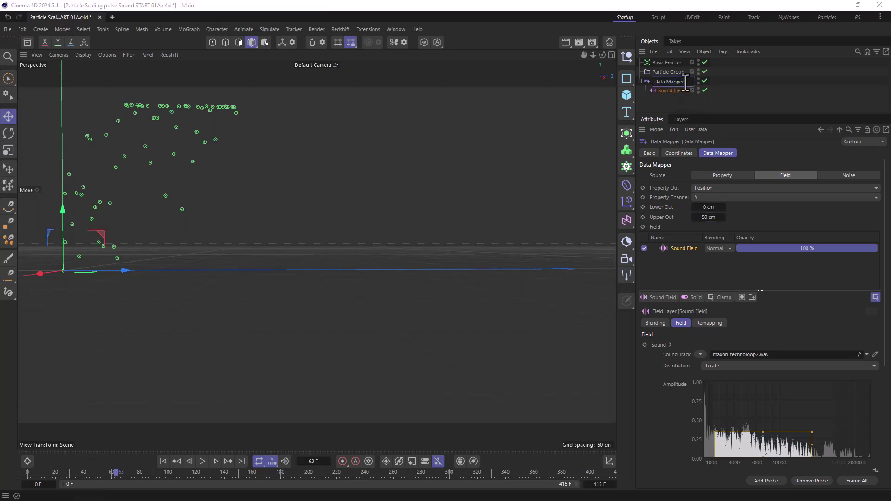
type("PY")
key("Return")
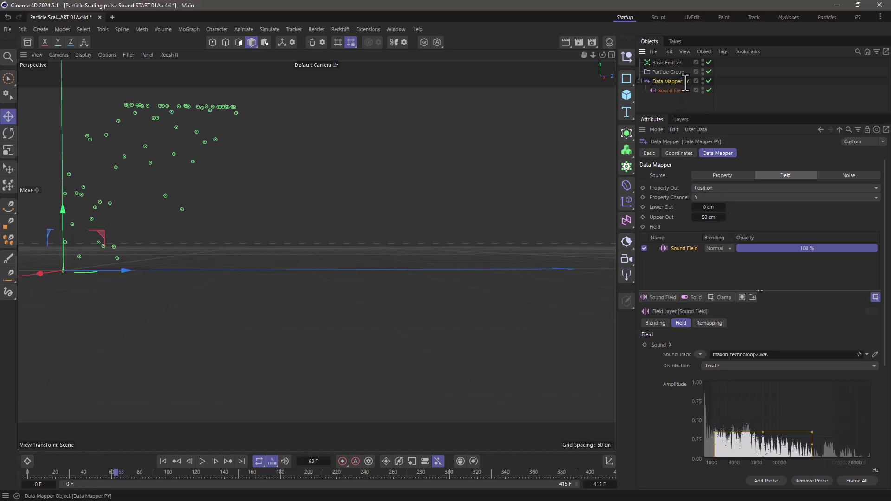
left_click_drag(667, 76, 666, 79)
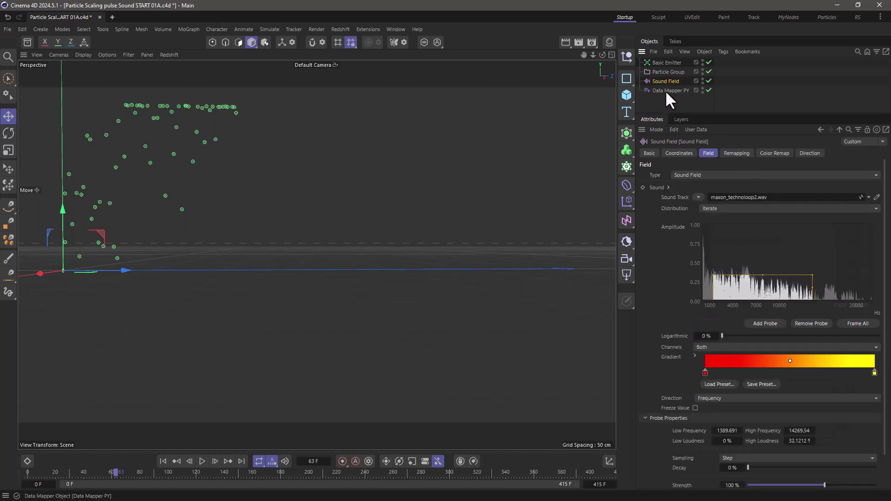
Duplicate Data Mapper PY and name the copy Data Mapper R.
left_click_drag(665, 93, 668, 98, "ctrl")
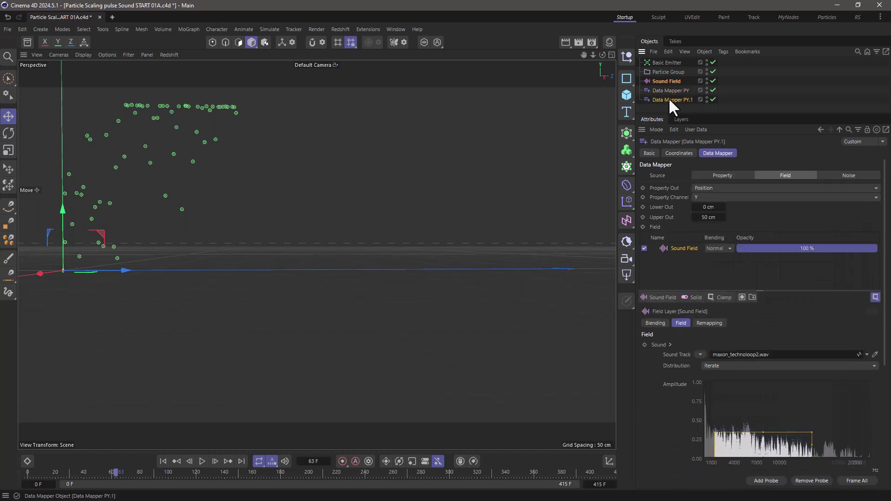
double_click(686, 100)
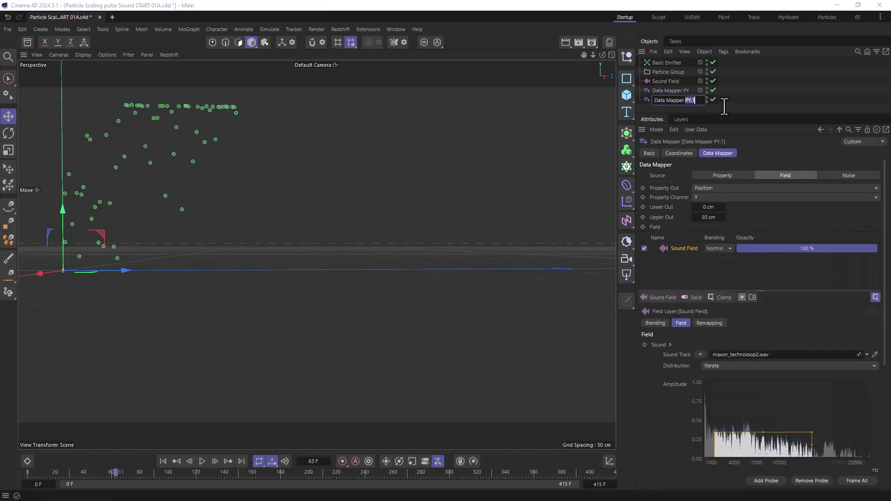
type("R")
key("Return")
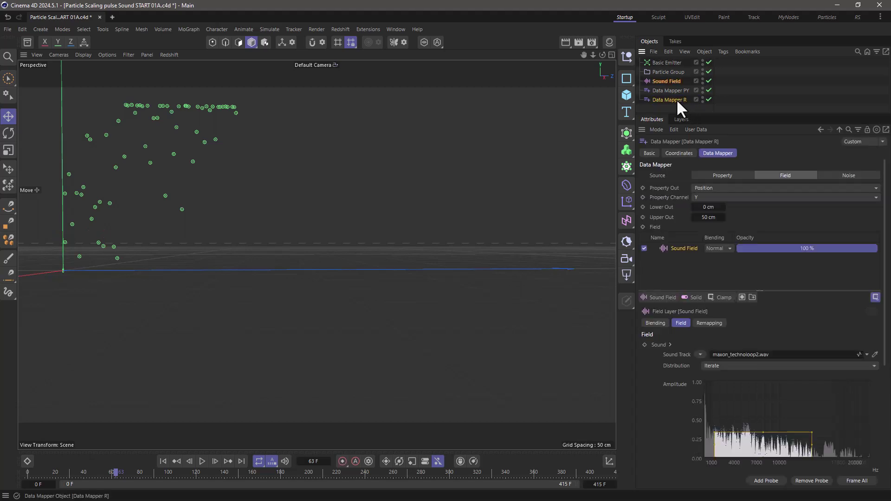
Set Data Mapper R's Property Out to Radius with Lower Out 2 cm and Upper Out 10 cm.
left_click(708, 187)
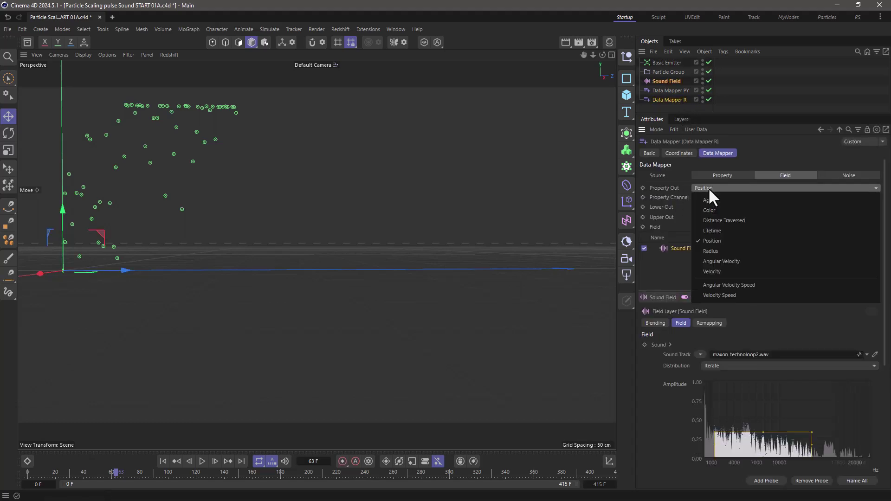
left_click(717, 250)
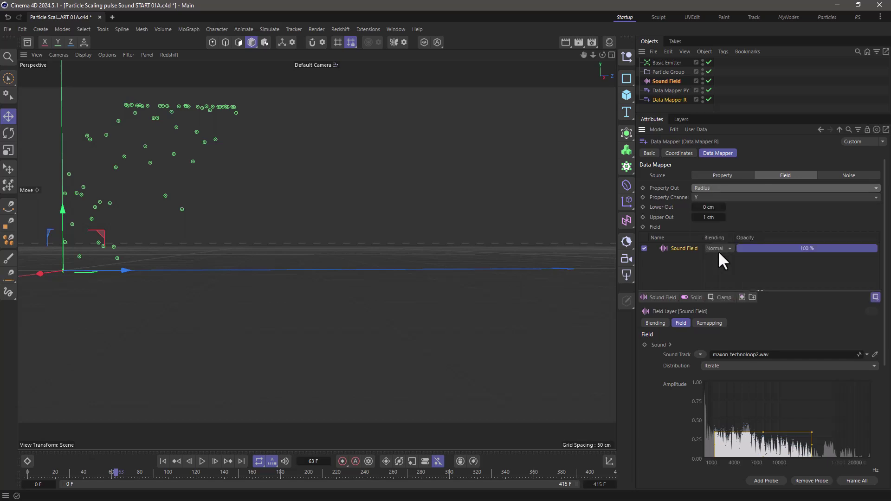
left_click(702, 198)
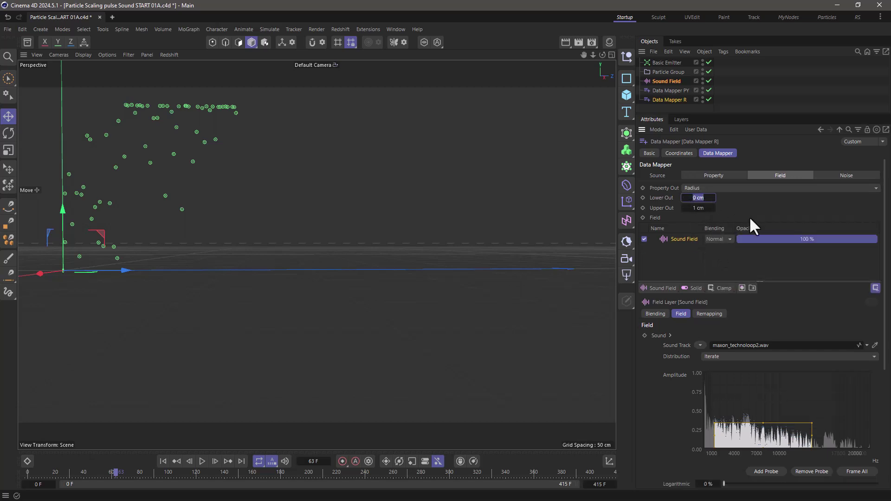
type("2")
key("Tab")
type("10")
key("Return")
Replay from the start to preview the pulsing particle sizes.
left_click(162, 461)
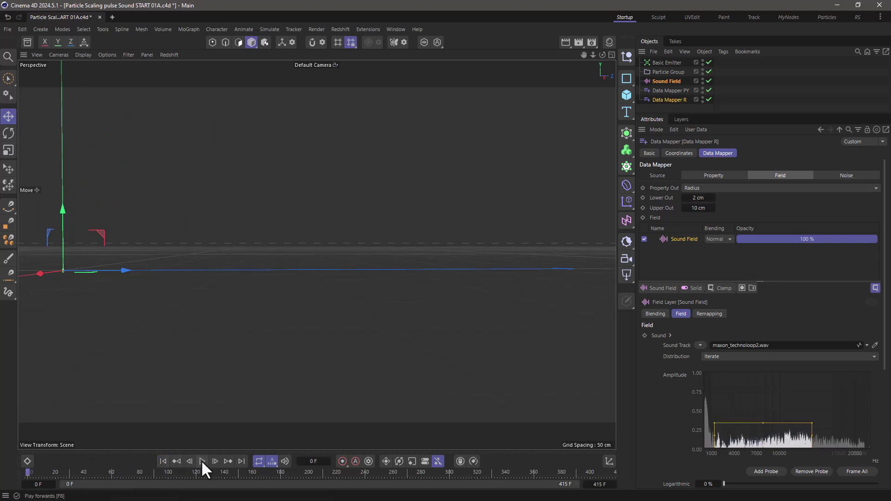
left_click(203, 461)
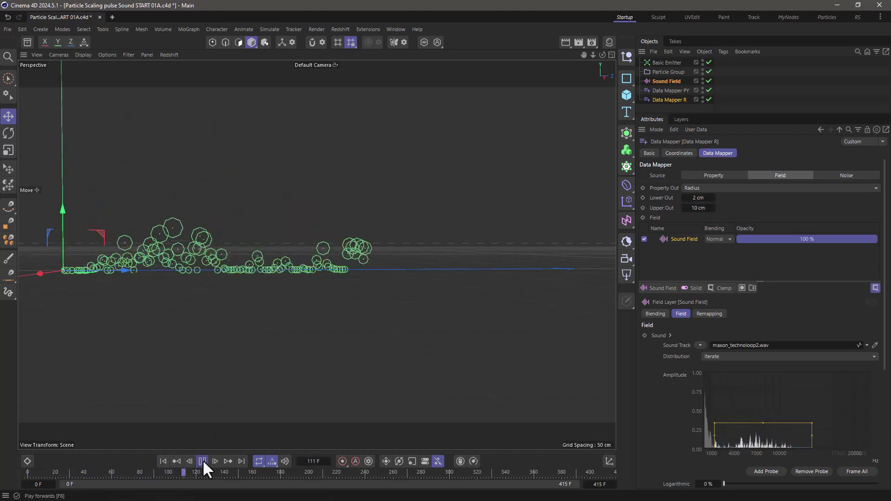
left_click(202, 459)
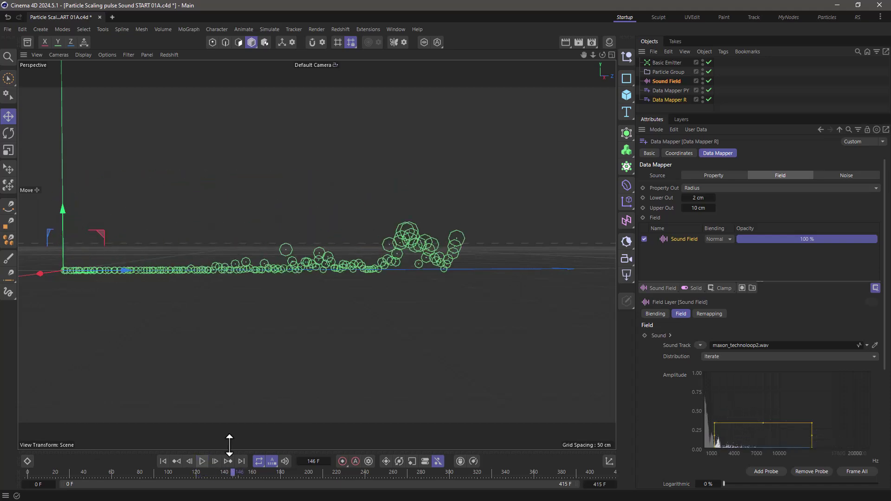
Add a Tracer for the Particle Group with Tracing Mode set to Connect All Objects.
left_click(668, 72)
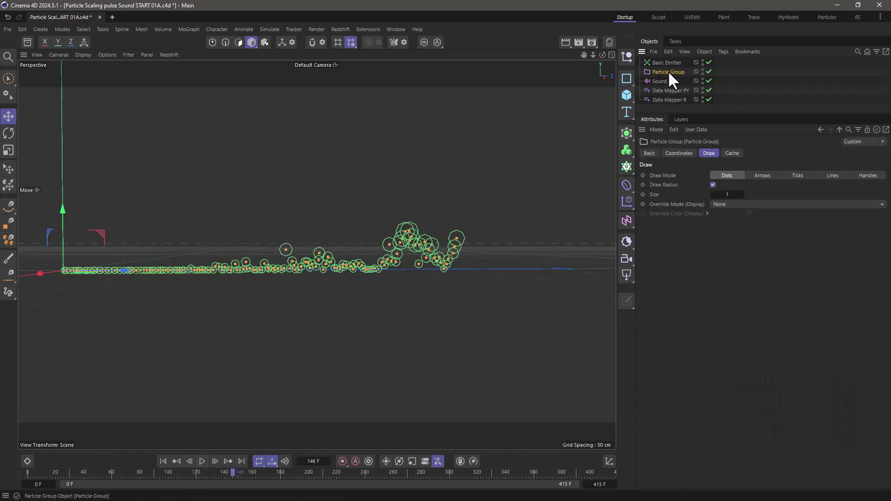
left_click(183, 28)
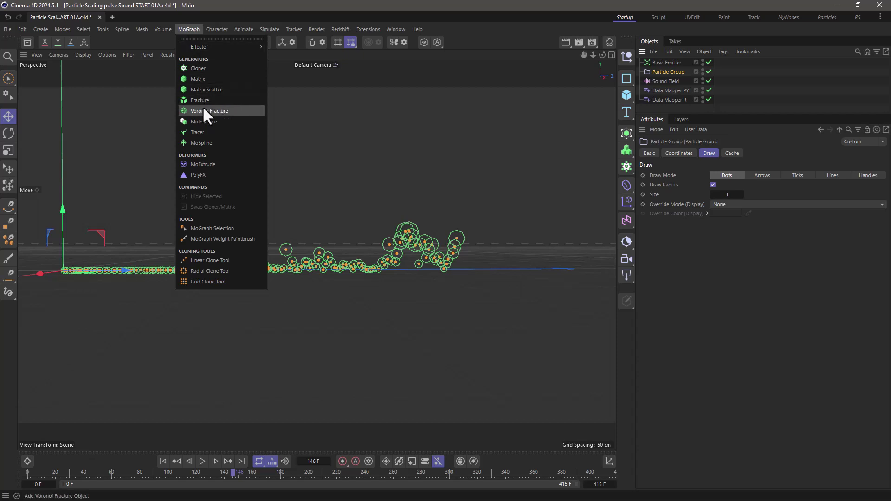
left_click(199, 132)
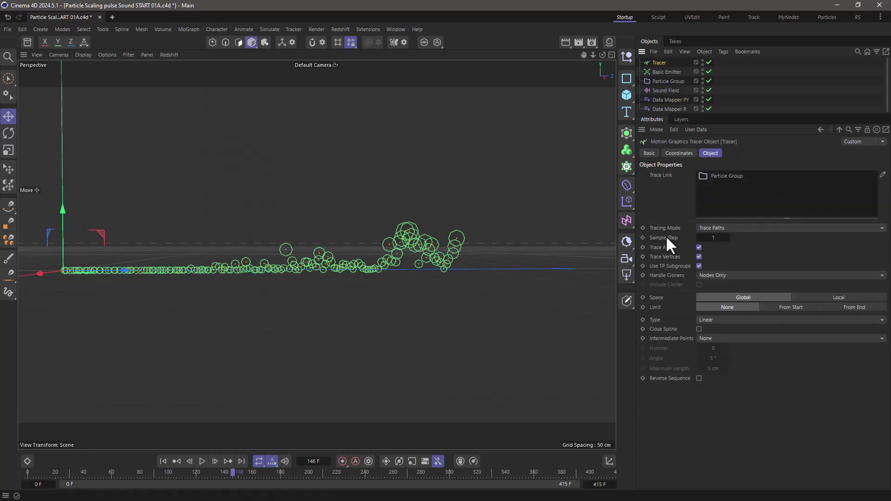
left_click(728, 228)
left_click(734, 248)
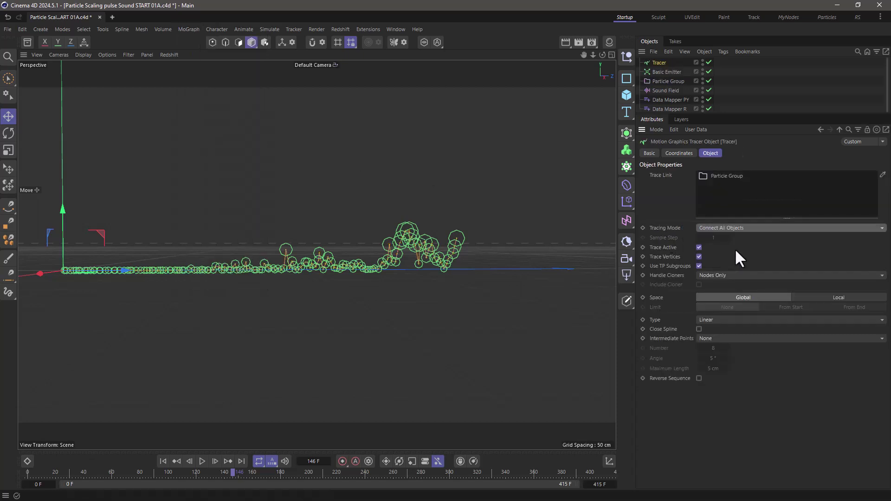
Play the trace preview, then zoom and pan to frame the whole particle stream.
left_click(201, 461)
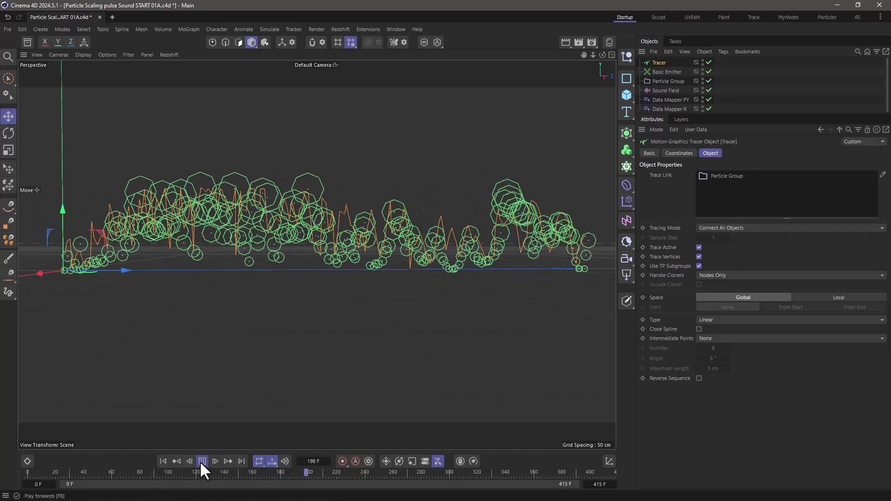
left_click(202, 460)
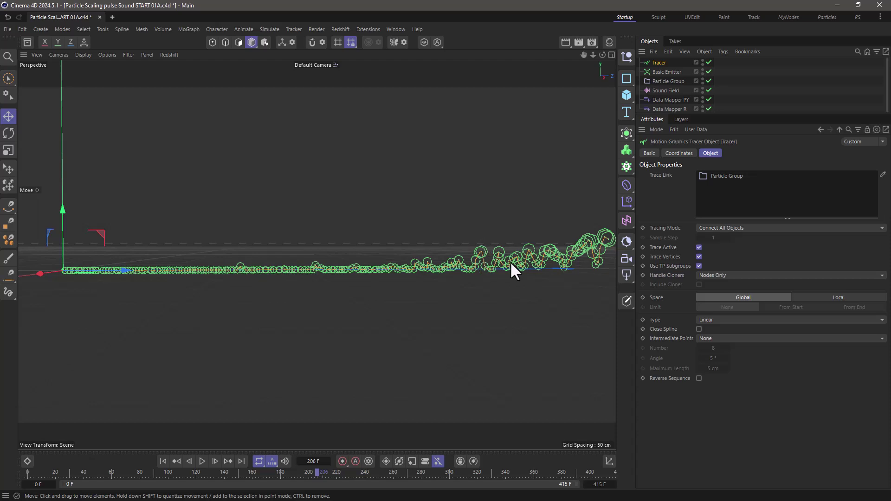
scroll(508, 259, "down", 3)
middle_click_drag(486, 260, 439, 255)
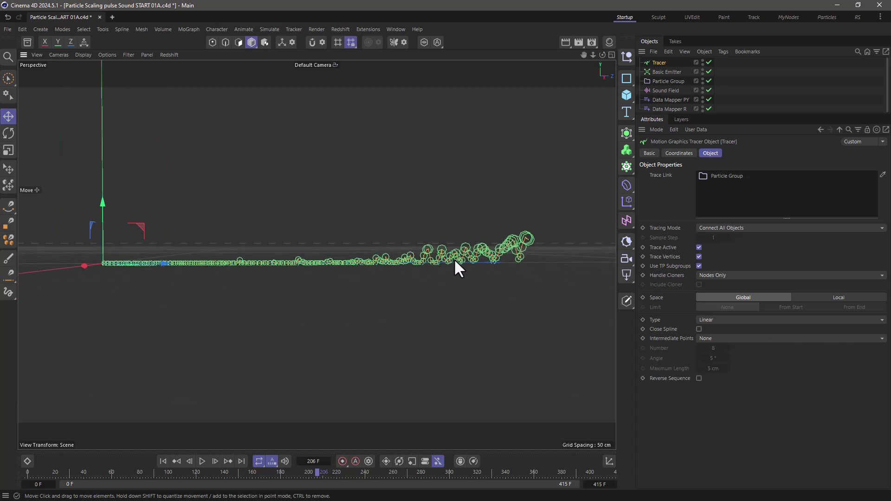
Set Sound Field Decay to 21%, replay, then give Data Mapper R an Upper Out of 5 cm.
left_click(646, 91)
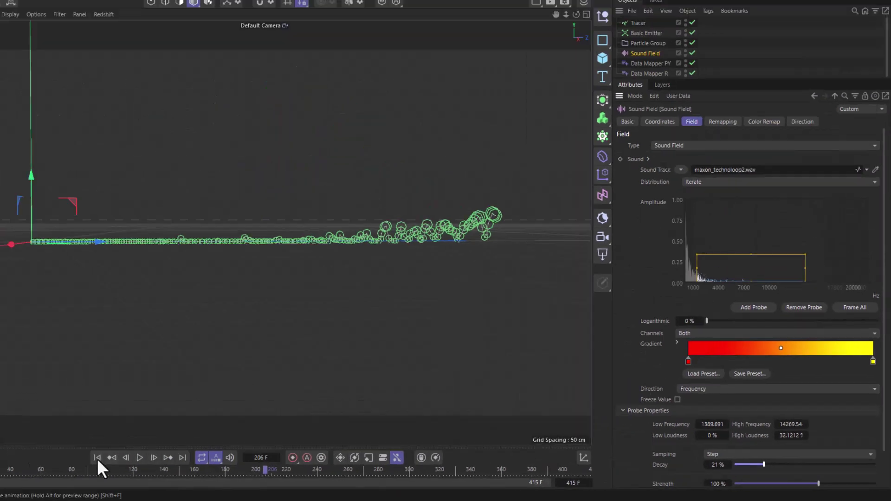
left_click(163, 461)
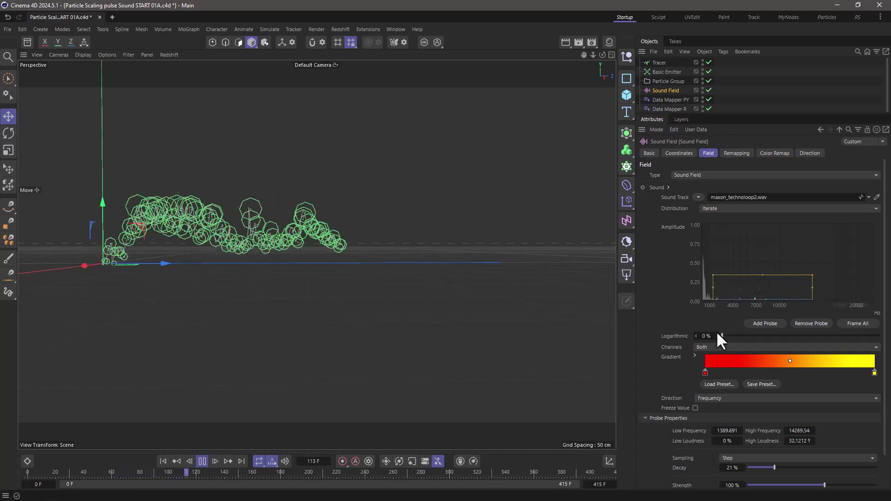
left_click(678, 108)
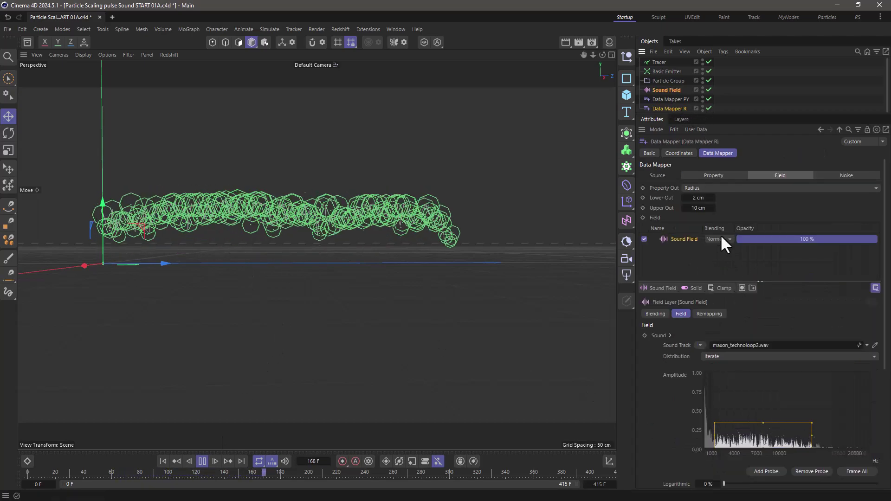
double_click(698, 208)
type("5")
key("Return")
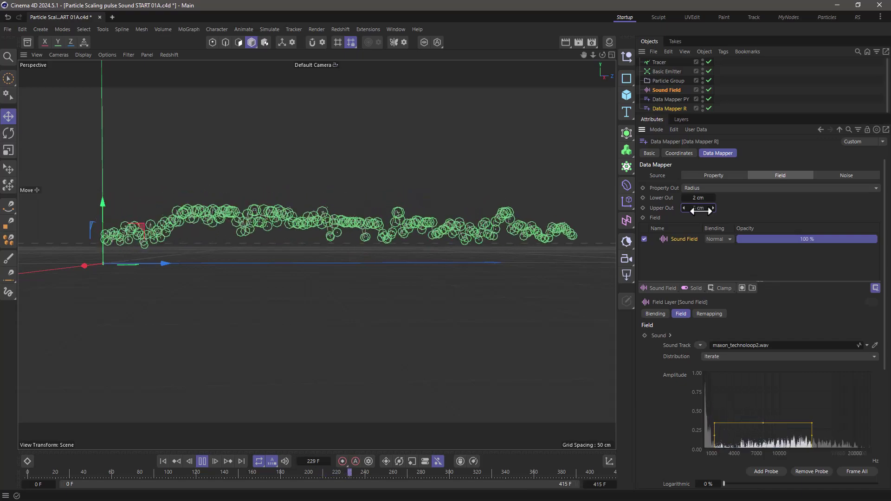